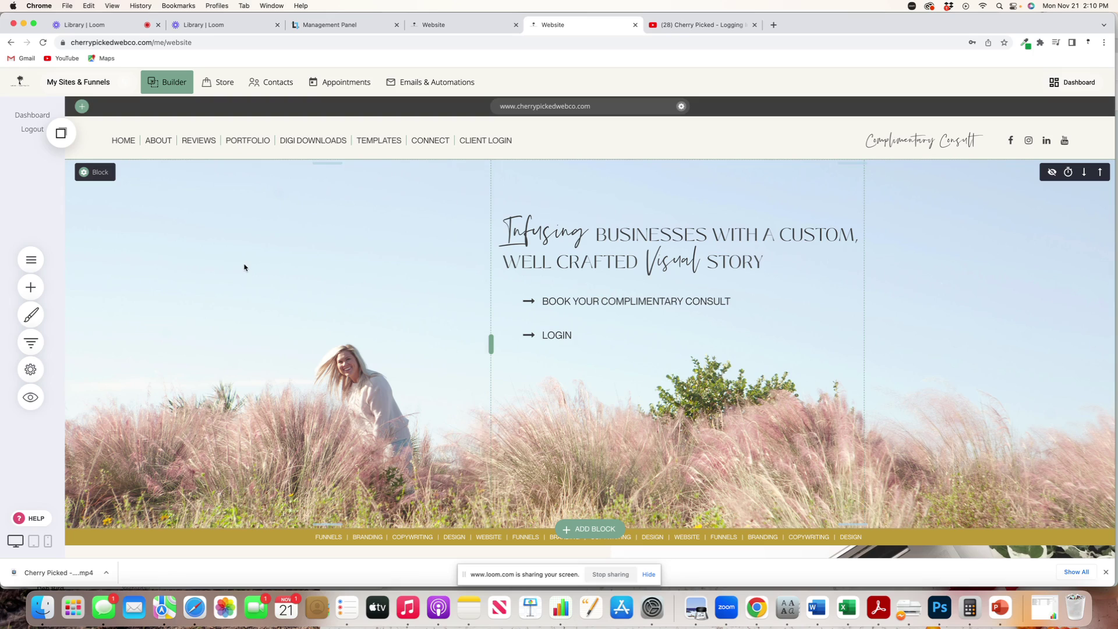
Start creating a new funnel from the sites and funnels list and browse the Sales / Product templates.
left_click(81, 84)
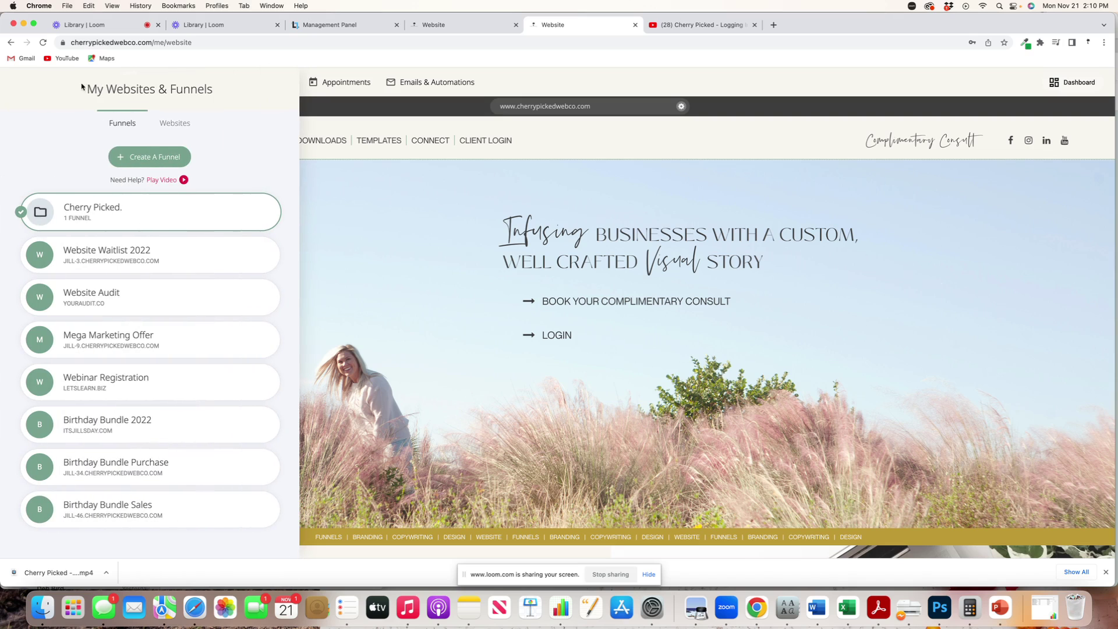
left_click(165, 160)
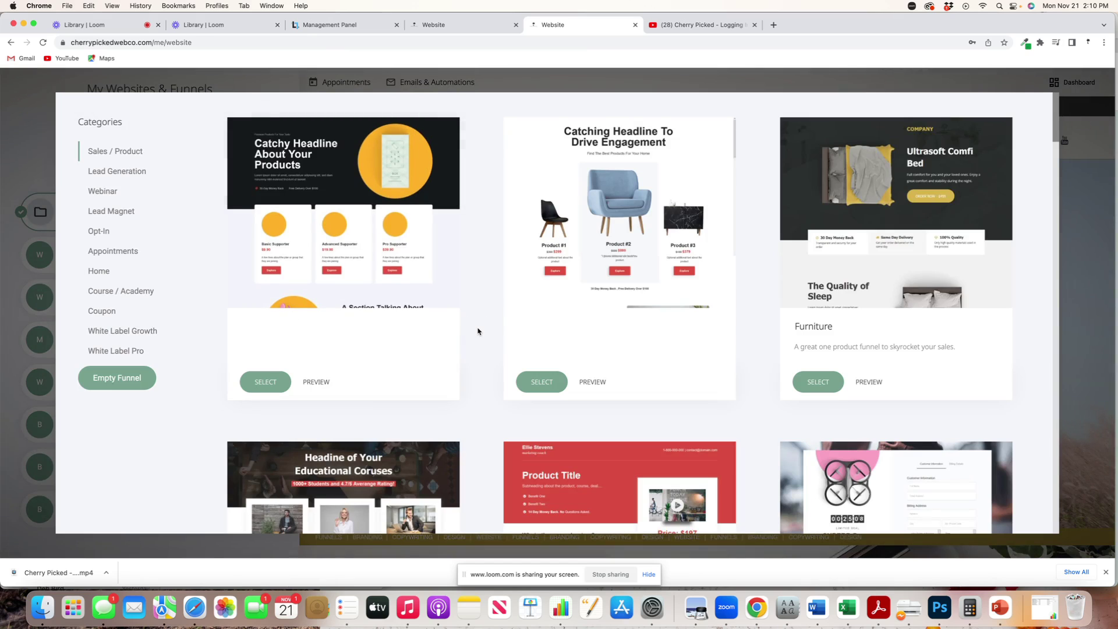
scroll(477, 332, "down", 7)
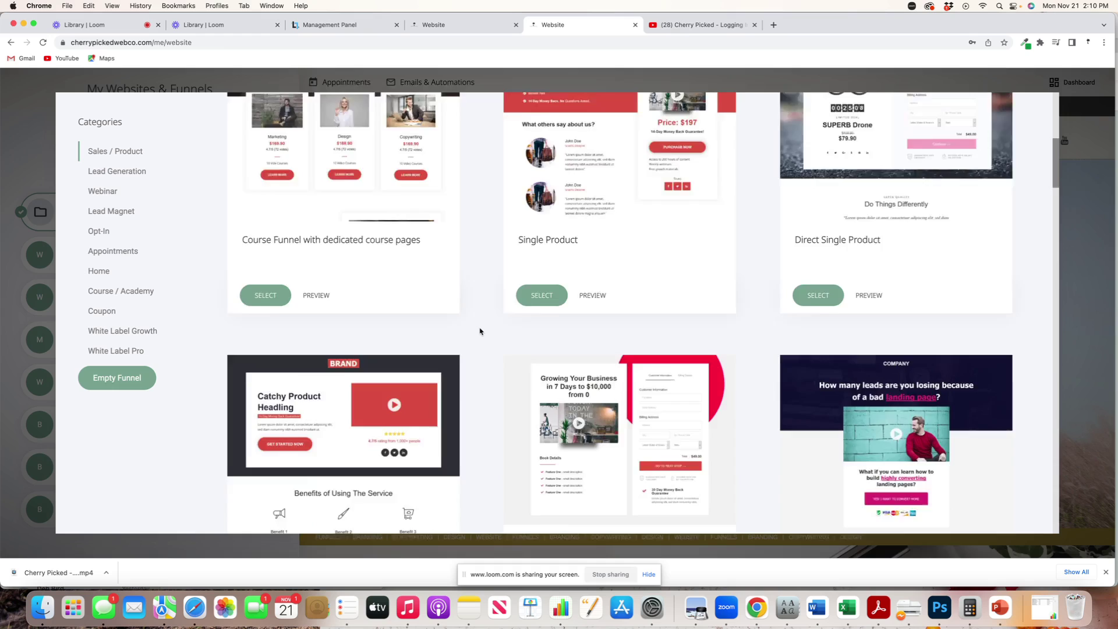
scroll(480, 332, "down", 11)
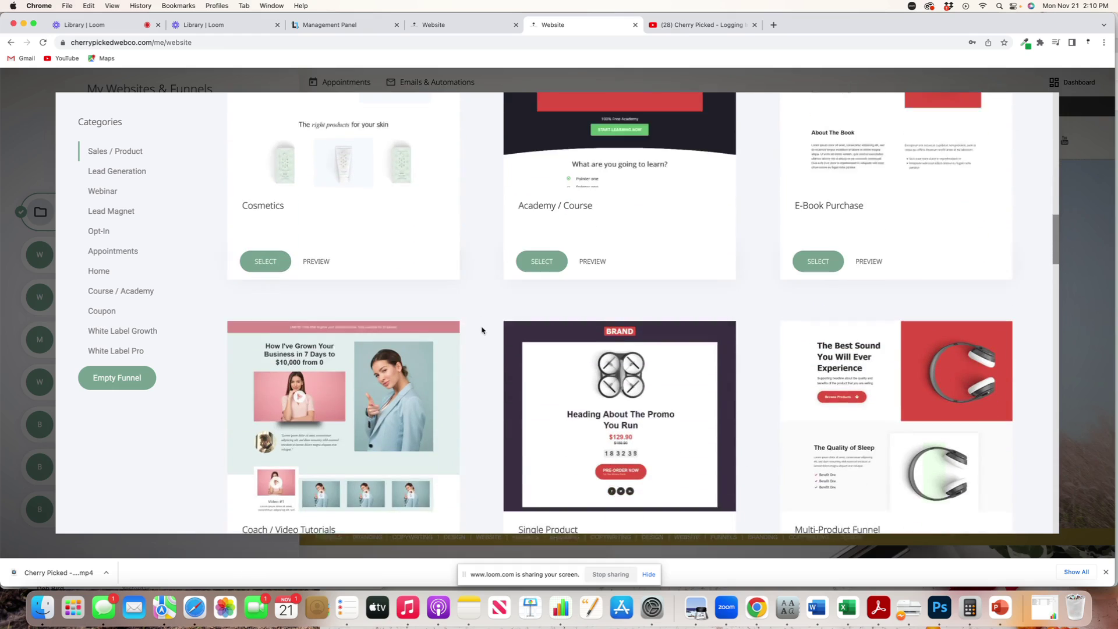
scroll(481, 330, "down", 1)
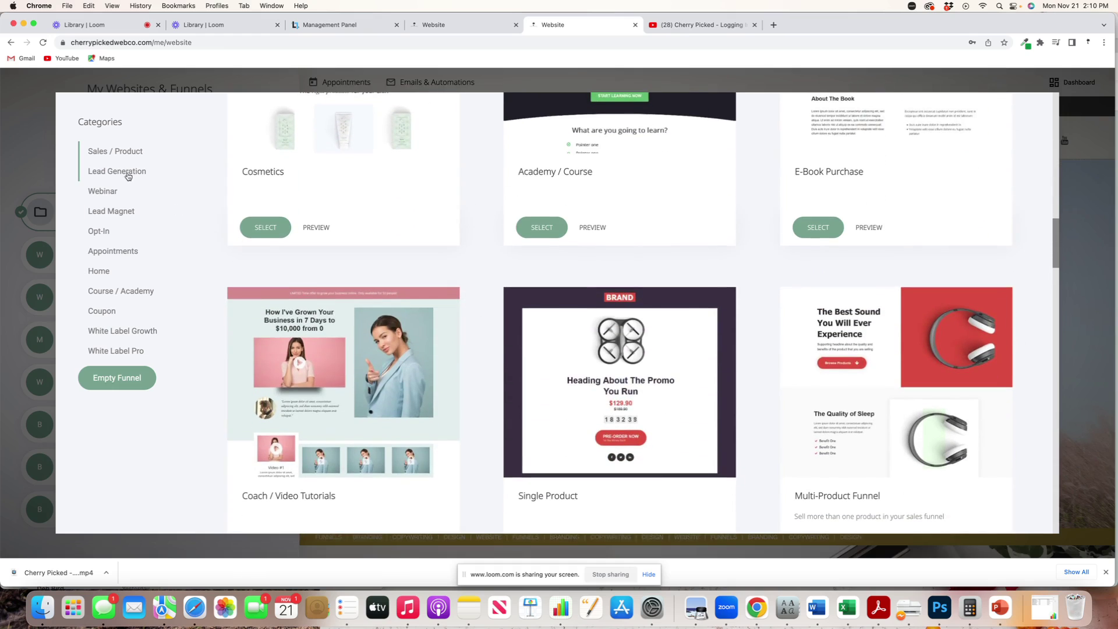
Browse the Lead Magnet and Appointments template categories and select the Booking 1 template showing the man in the red sweater.
left_click(120, 212)
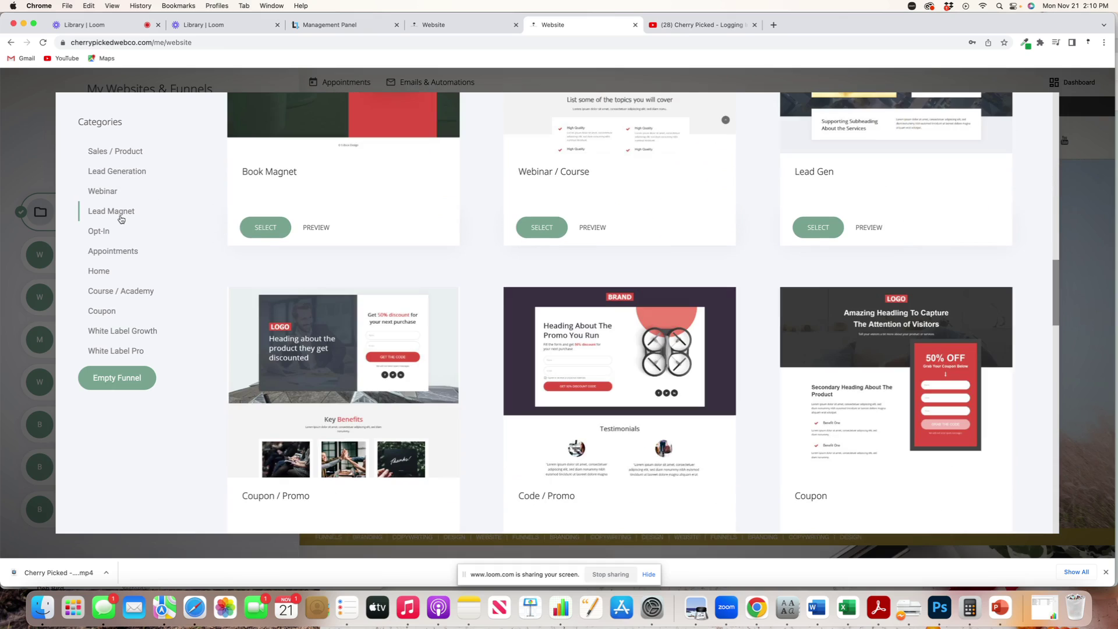
left_click(123, 251)
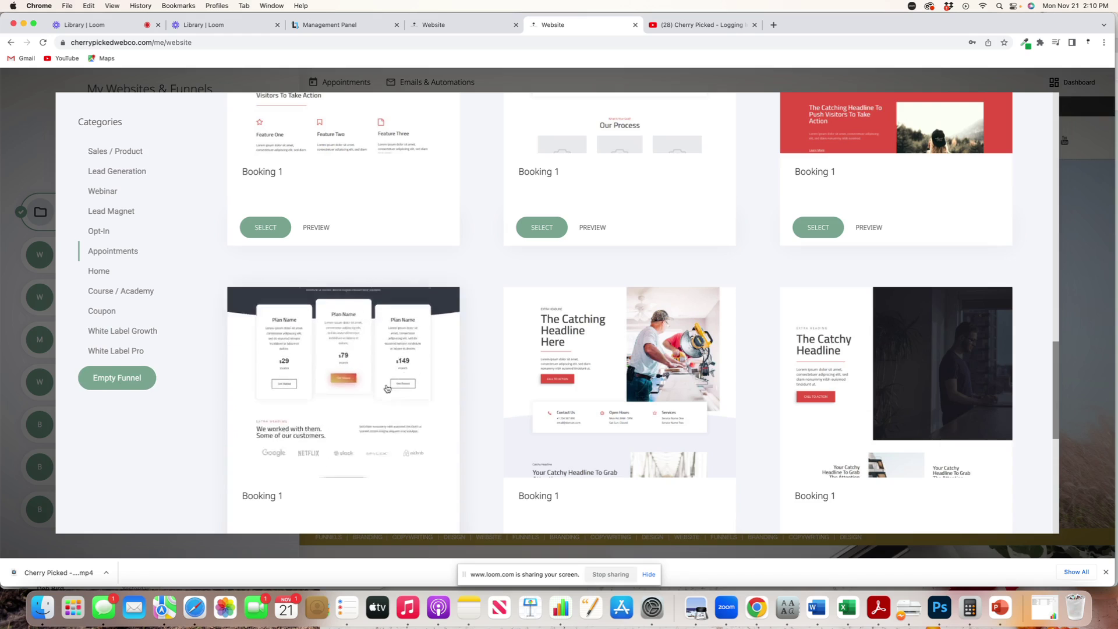
scroll(387, 388, "down", 3)
scroll(387, 389, "down", 2)
scroll(387, 389, "up", 3)
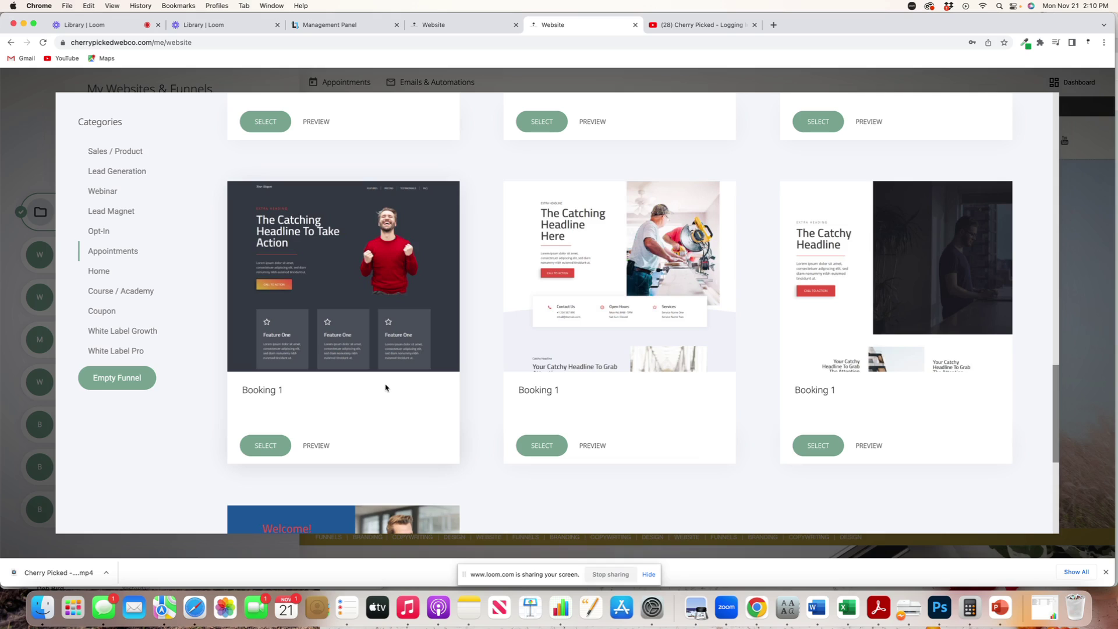
left_click(272, 446)
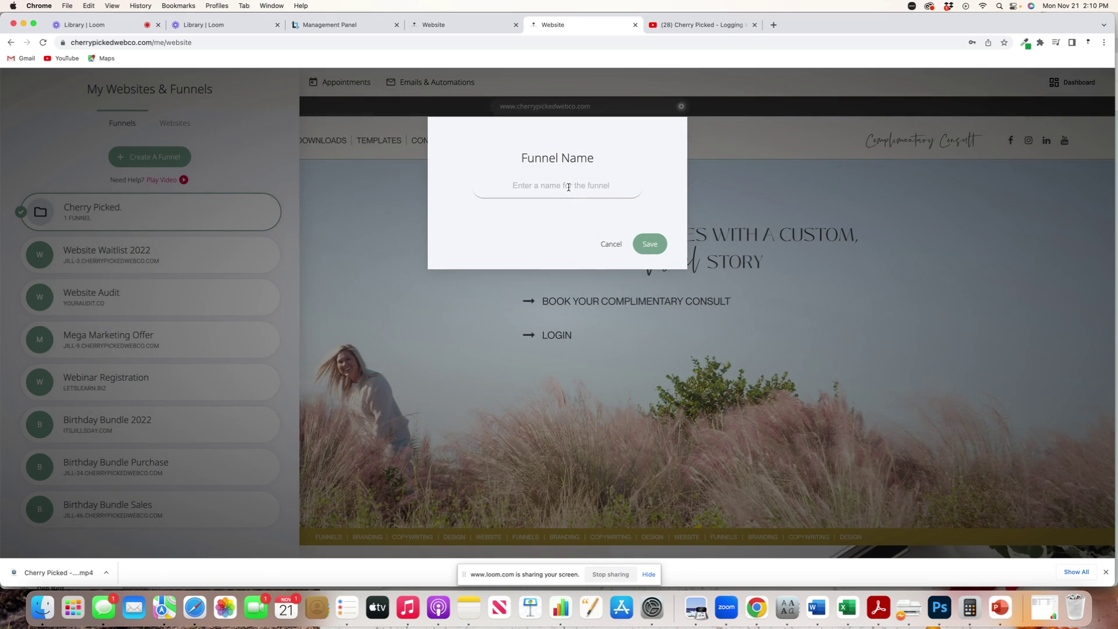
Name the funnel "Thanksgiving Apointments", save it and dismiss the introduction video.
type("Thanksgiving Apointments")
left_click(658, 245)
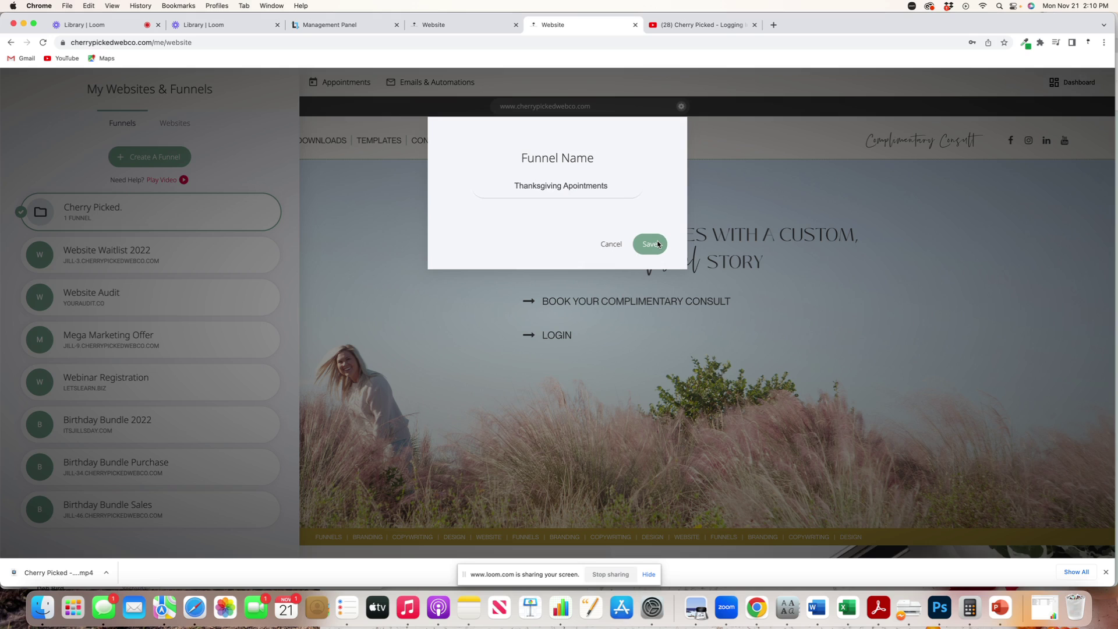
left_click(648, 245)
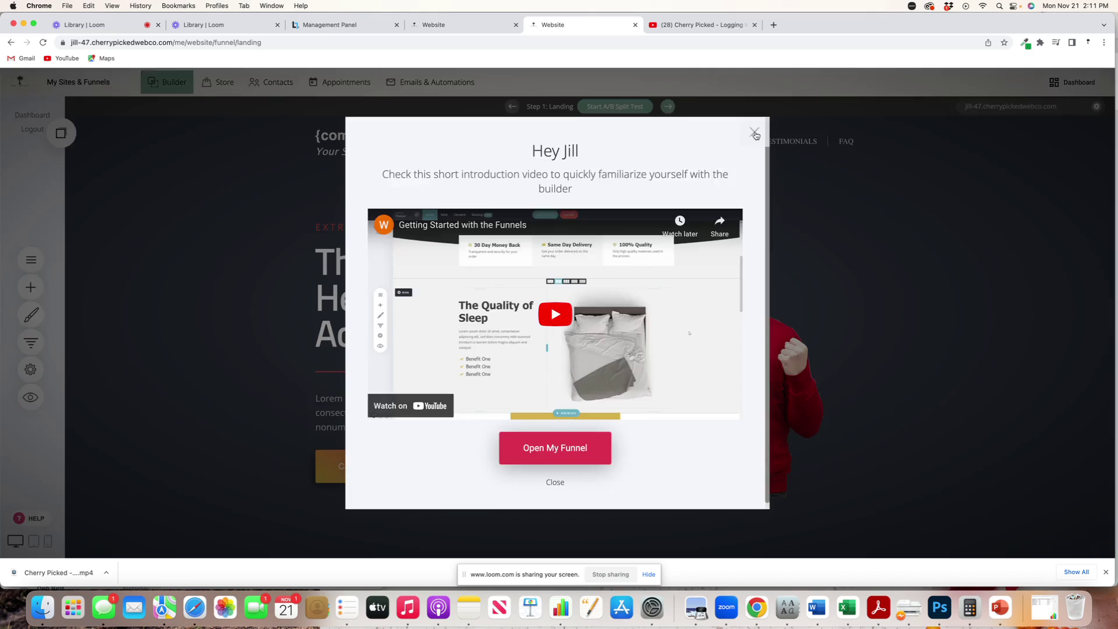
left_click(754, 134)
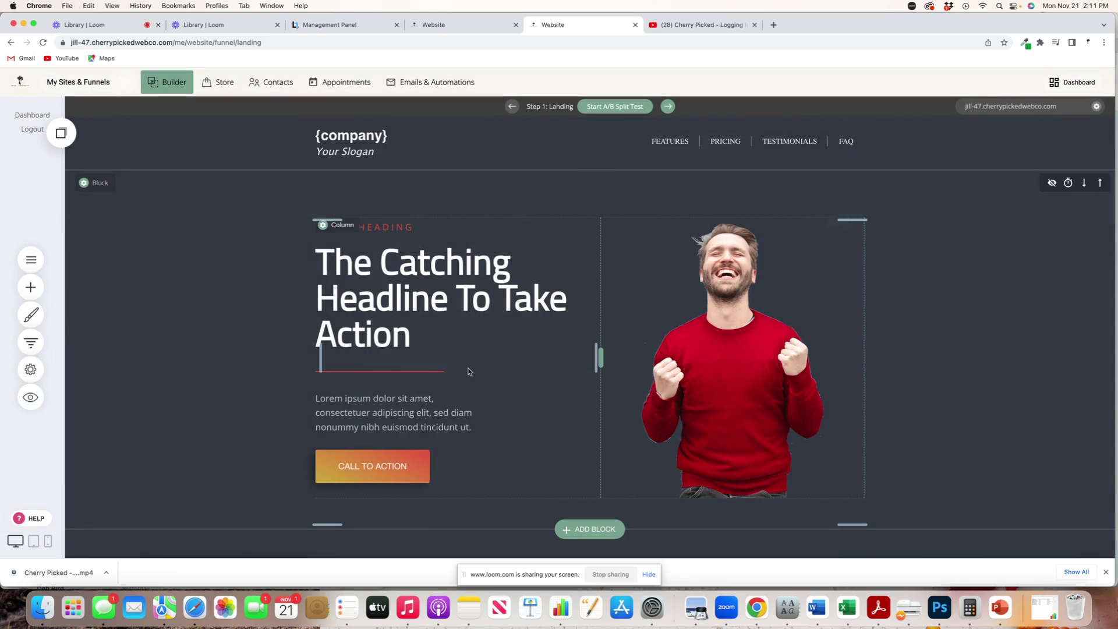
Look over the new landing page's sections and locate the Thanksgiving Apointments funnel in the funnels list.
scroll(467, 369, "down", 9)
scroll(472, 368, "down", 5)
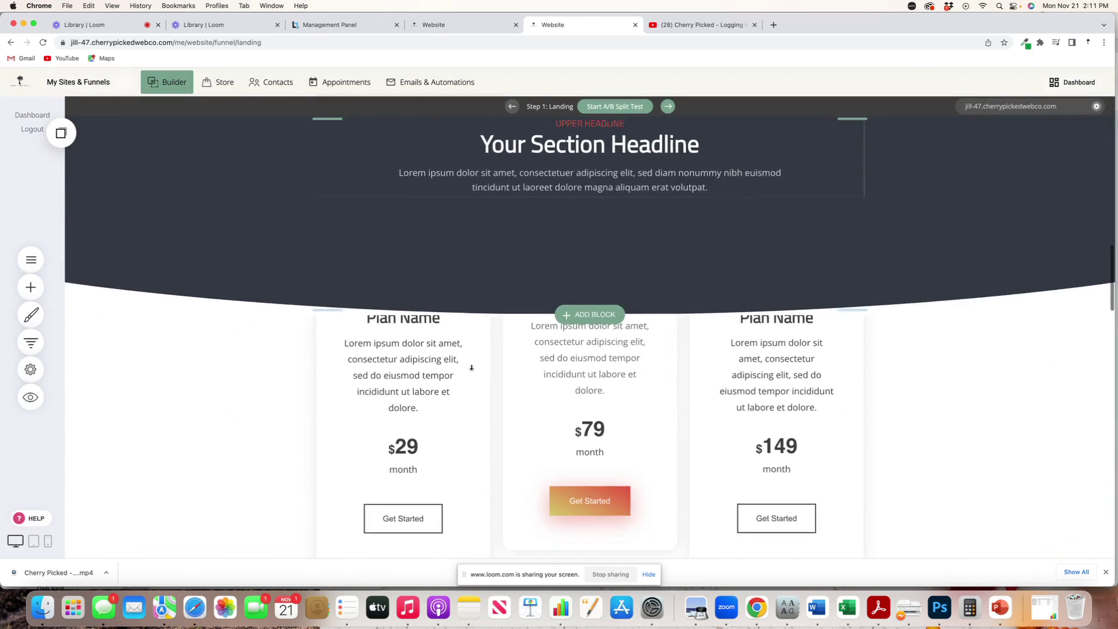
scroll(469, 368, "up", 15)
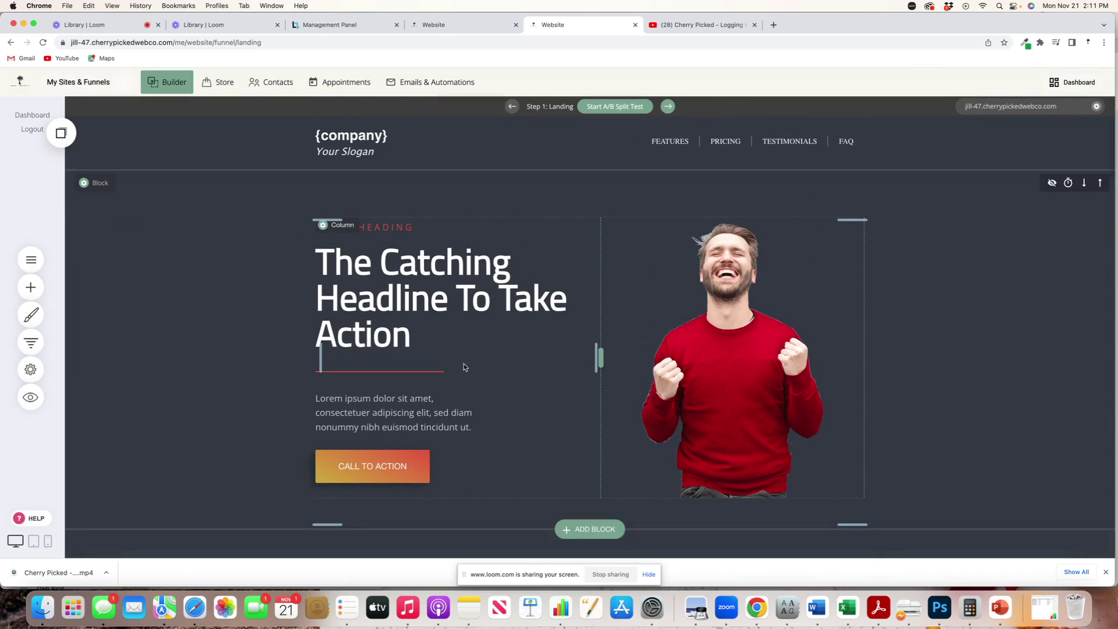
left_click(82, 84)
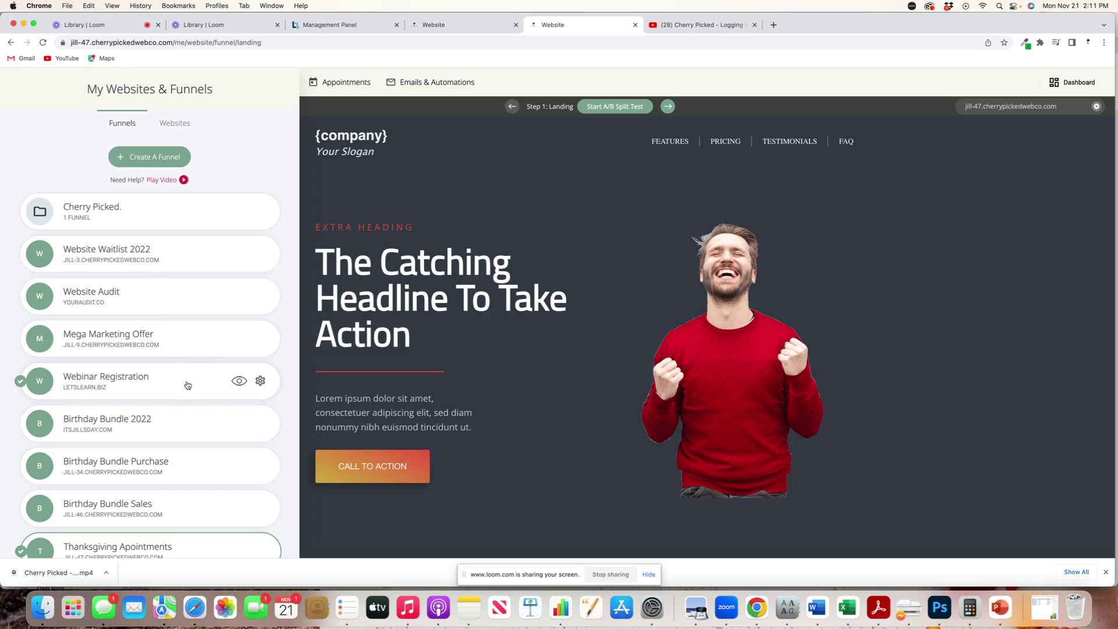
scroll(187, 385, "down", 2)
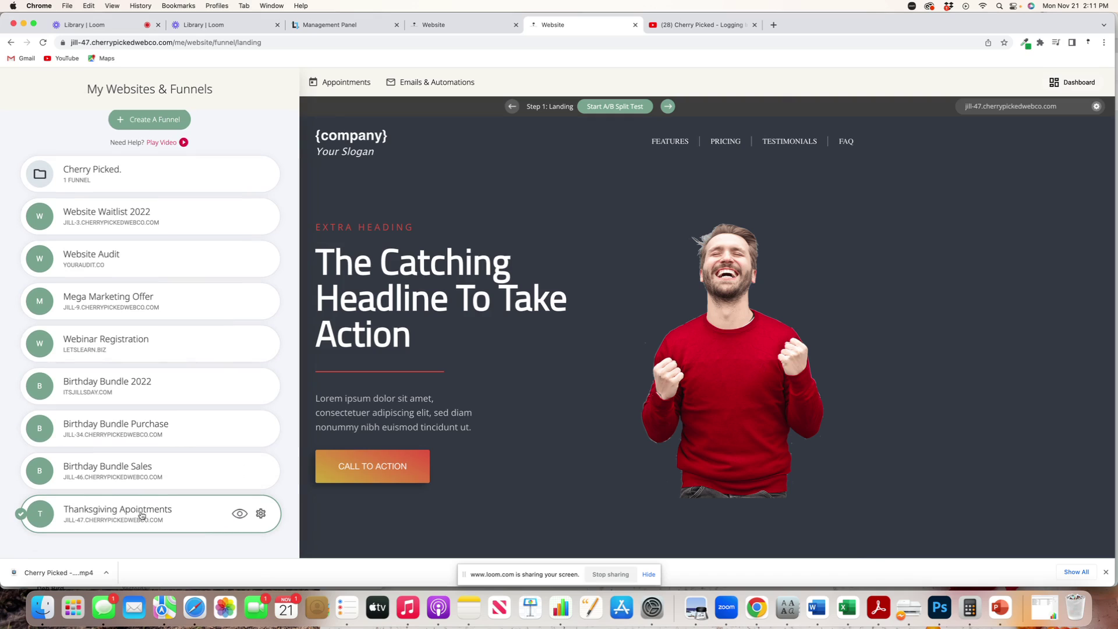
left_click(513, 395)
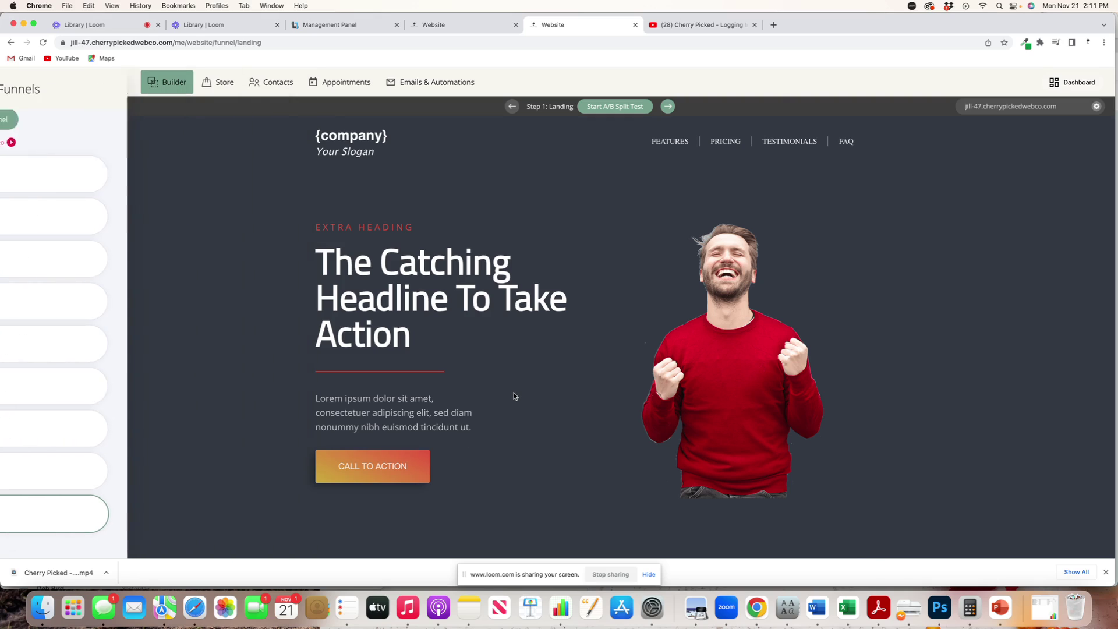
Replace the landing page's main headline text with "Hello!".
left_click(444, 285)
left_click(444, 285)
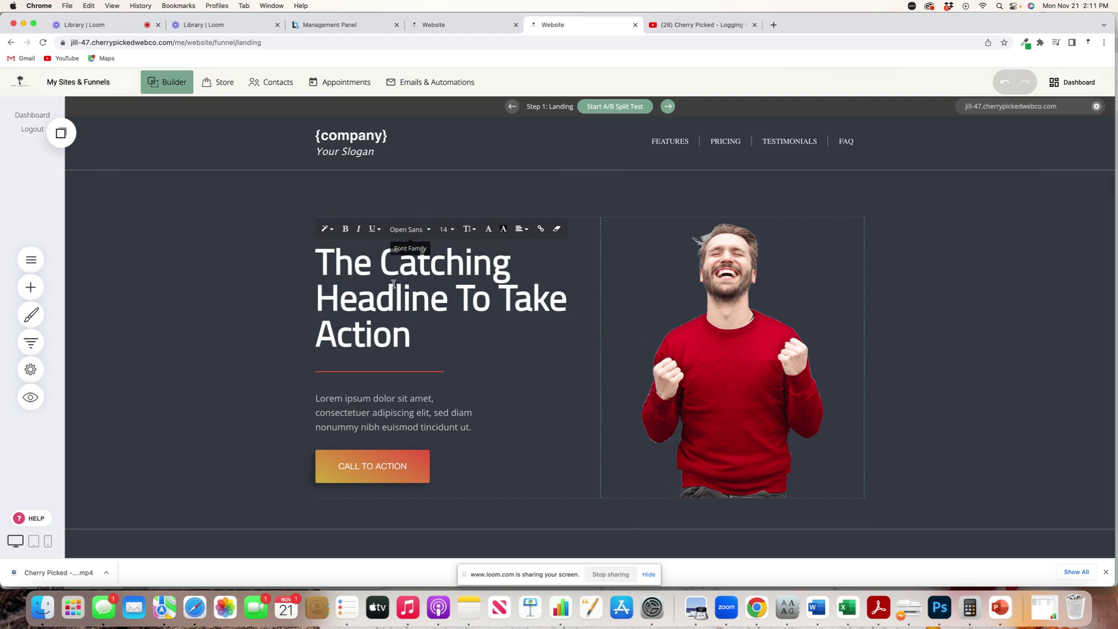
left_click(395, 314)
left_click_drag(415, 334, 326, 273)
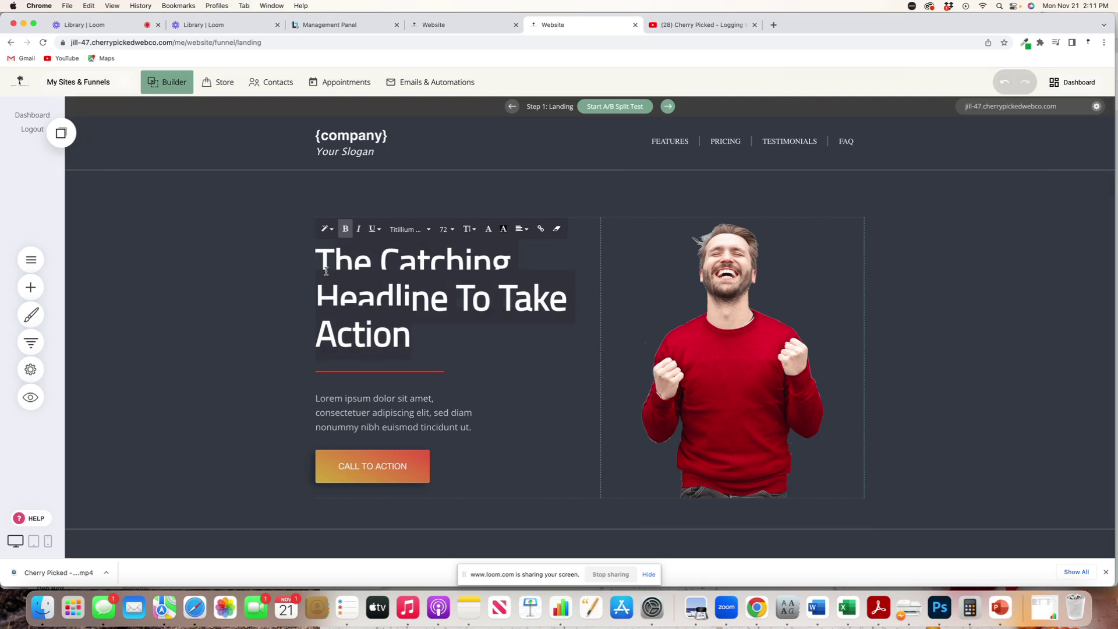
type("T")
key("BackSpace")
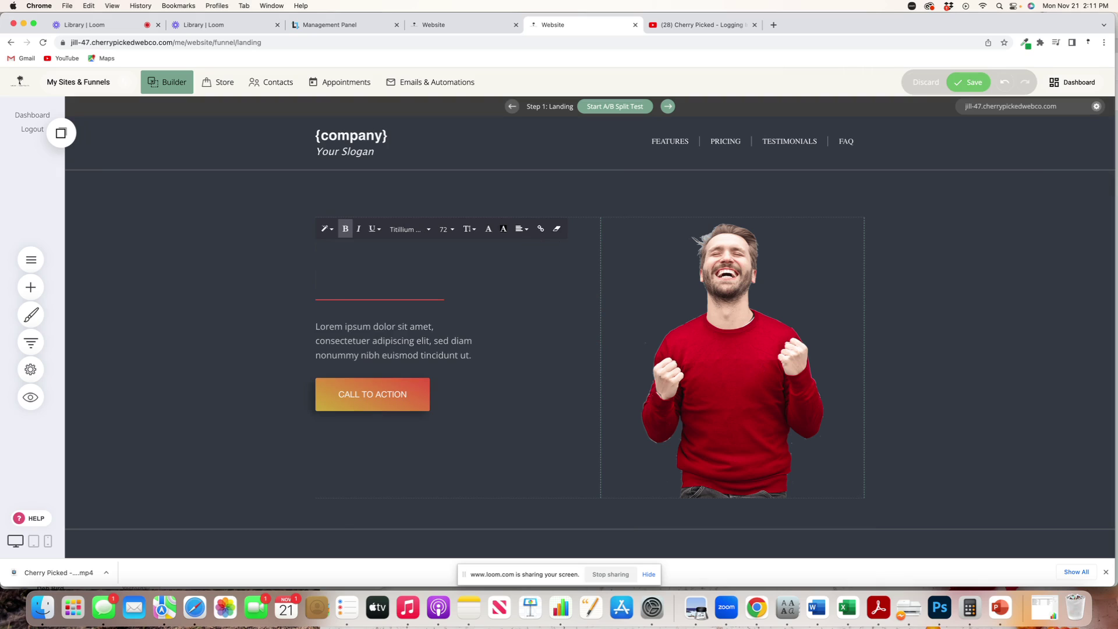
type("Hello!")
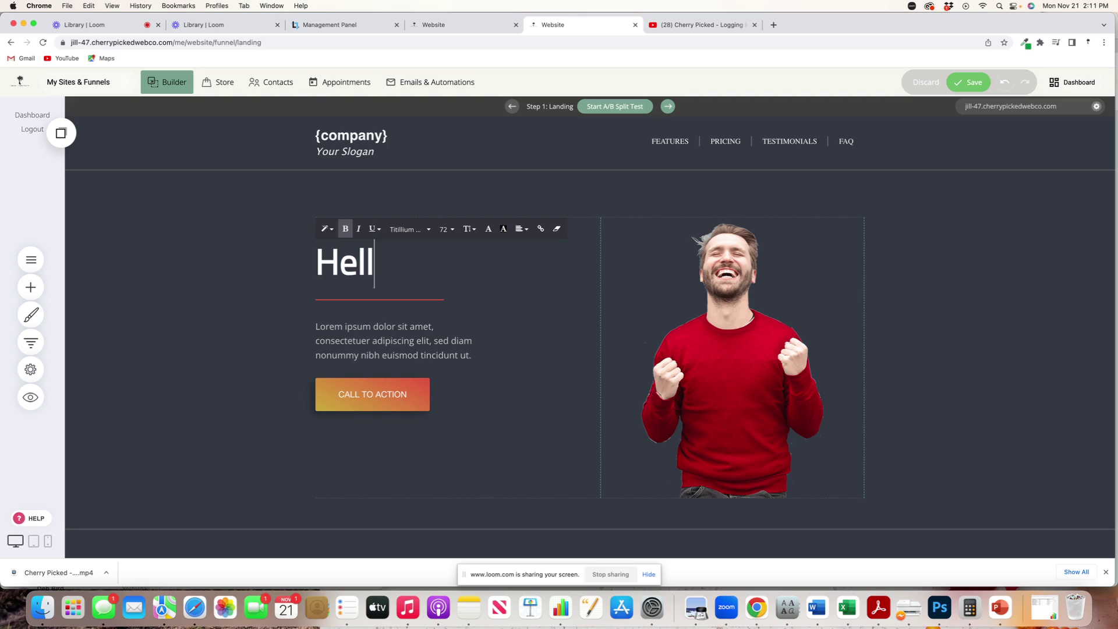
left_click(739, 282)
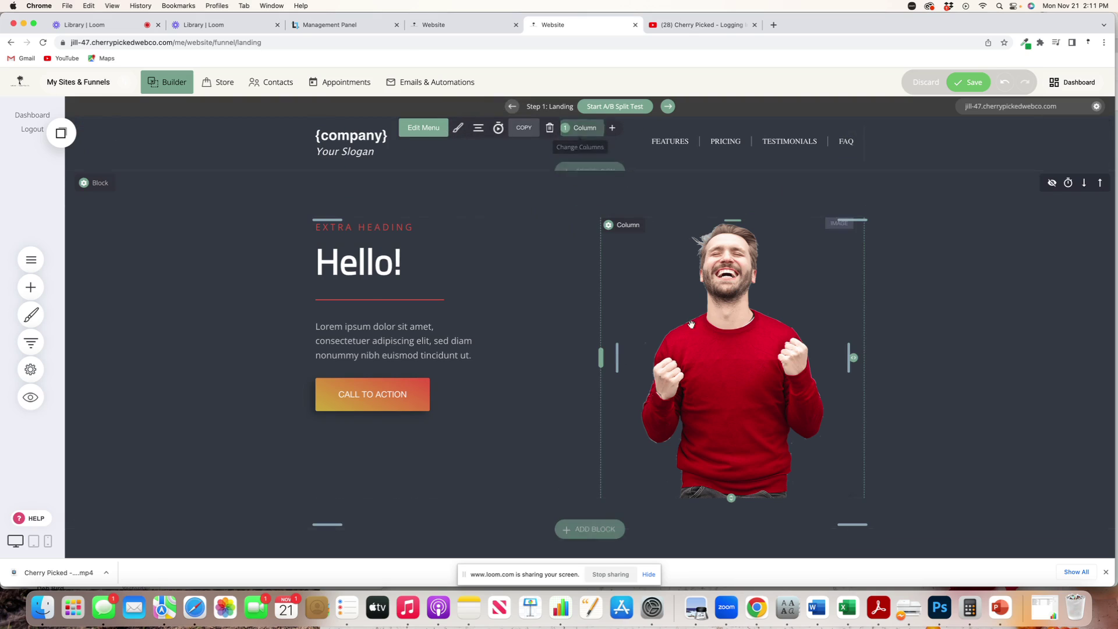
Open the hero photo's image settings and its file manager, and close both without choosing a replacement image.
scroll(679, 400, "down", 5)
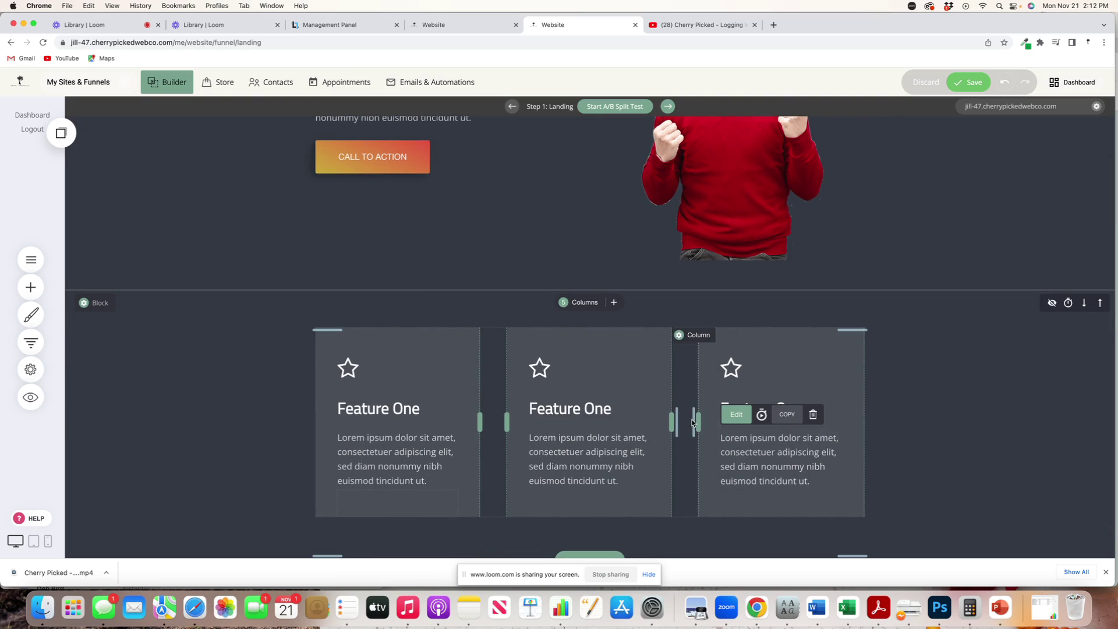
scroll(757, 449, "up", 5)
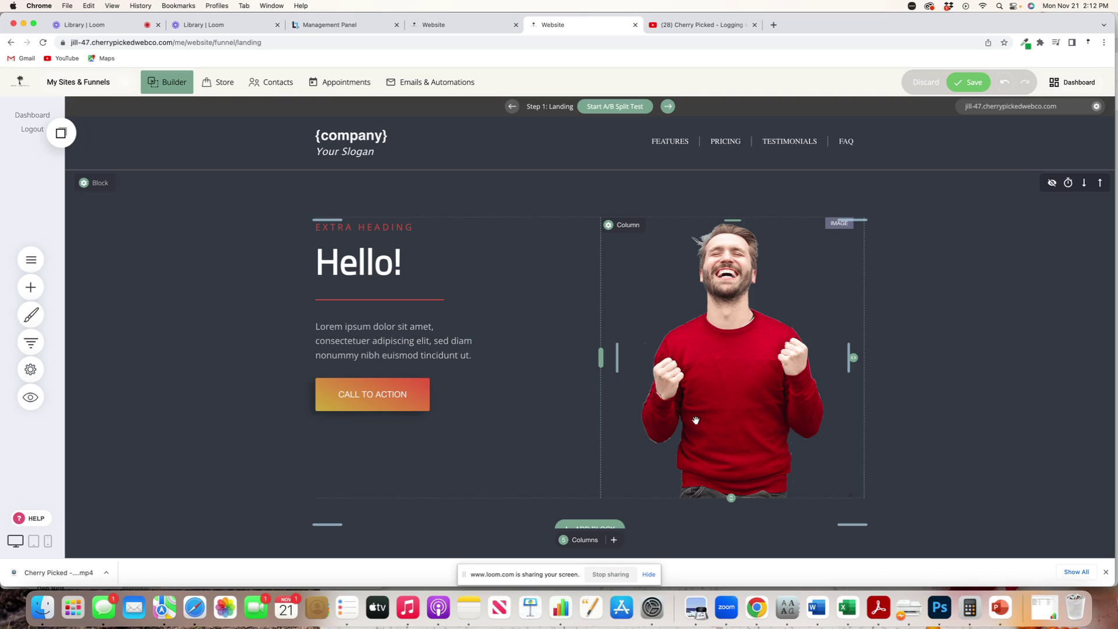
left_click(725, 274)
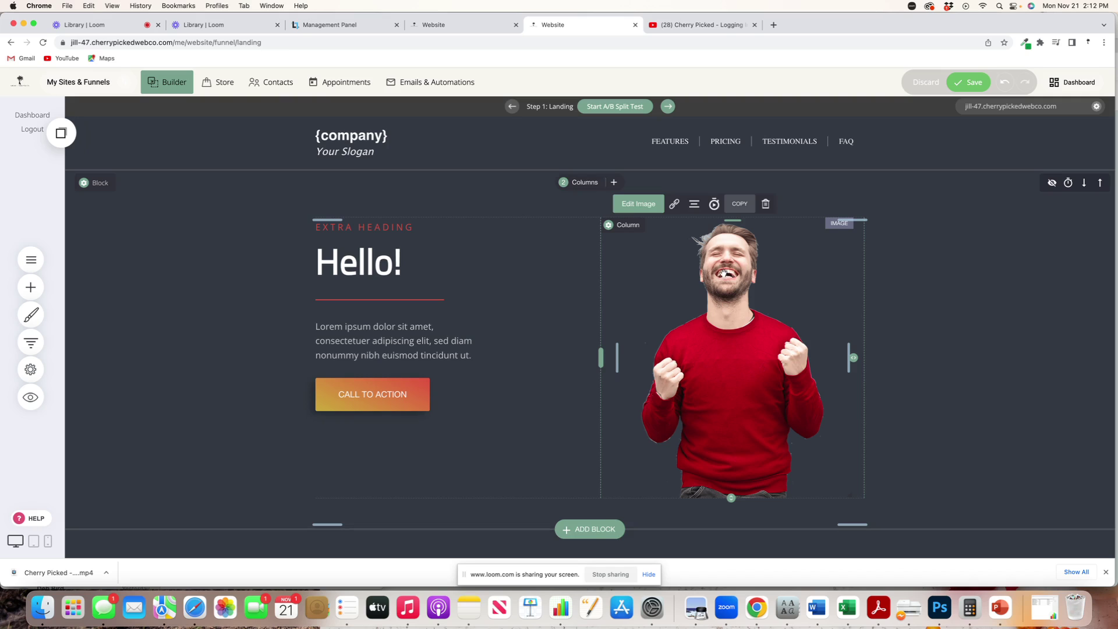
left_click(648, 205)
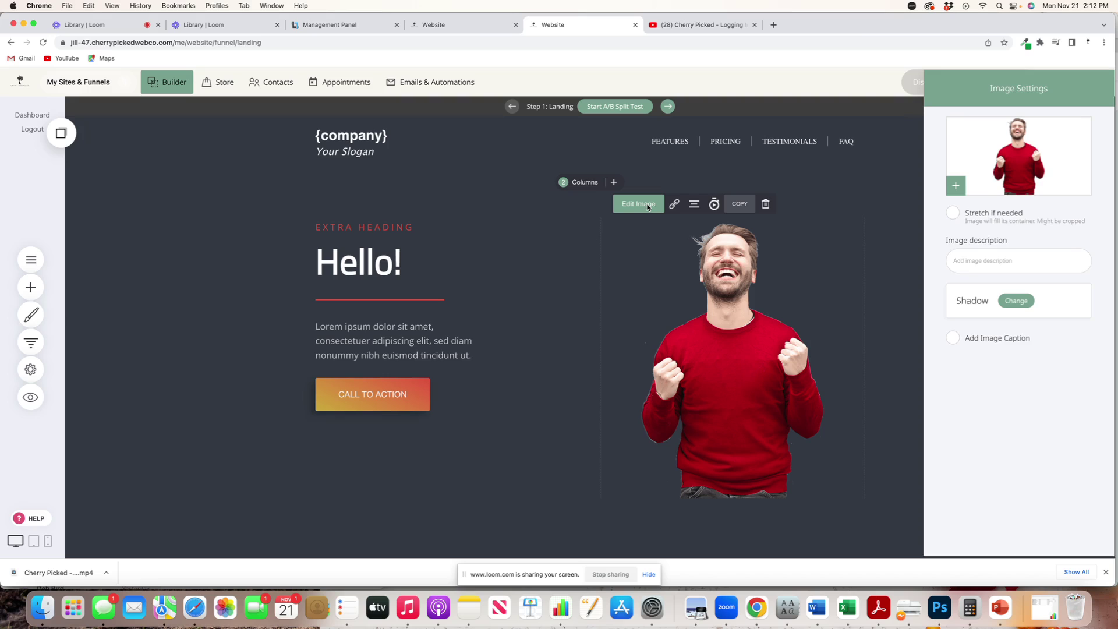
left_click(1000, 151)
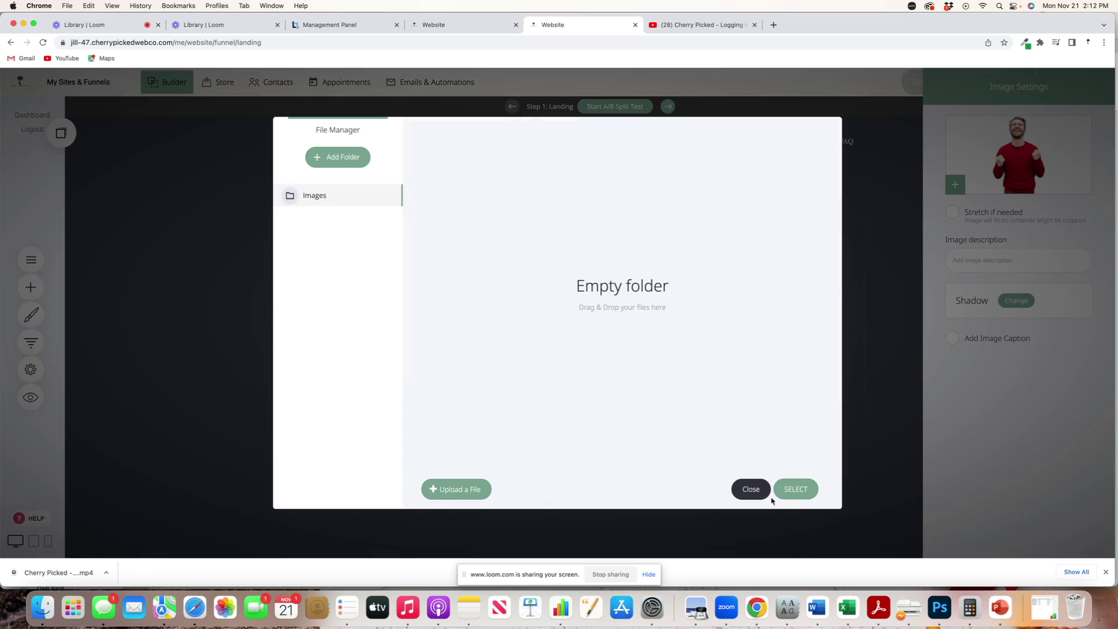
left_click(751, 490)
left_click(889, 423)
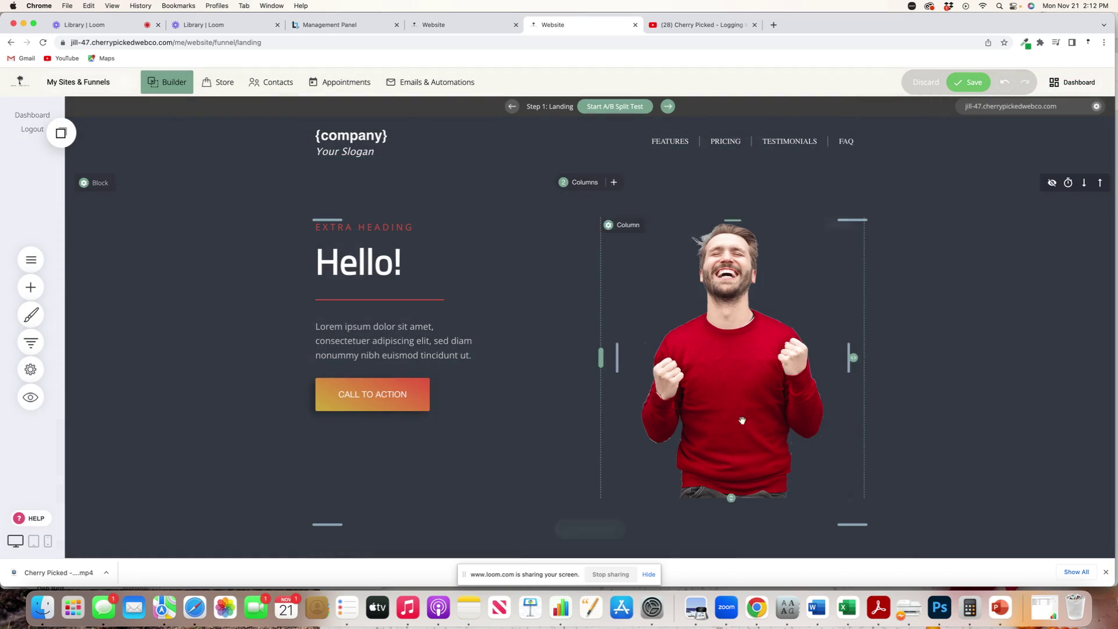
Copy the funnel's web address, open it in a new browser tab and look over the live landing page.
scroll(519, 427, "down", 4)
scroll(519, 423, "down", 5)
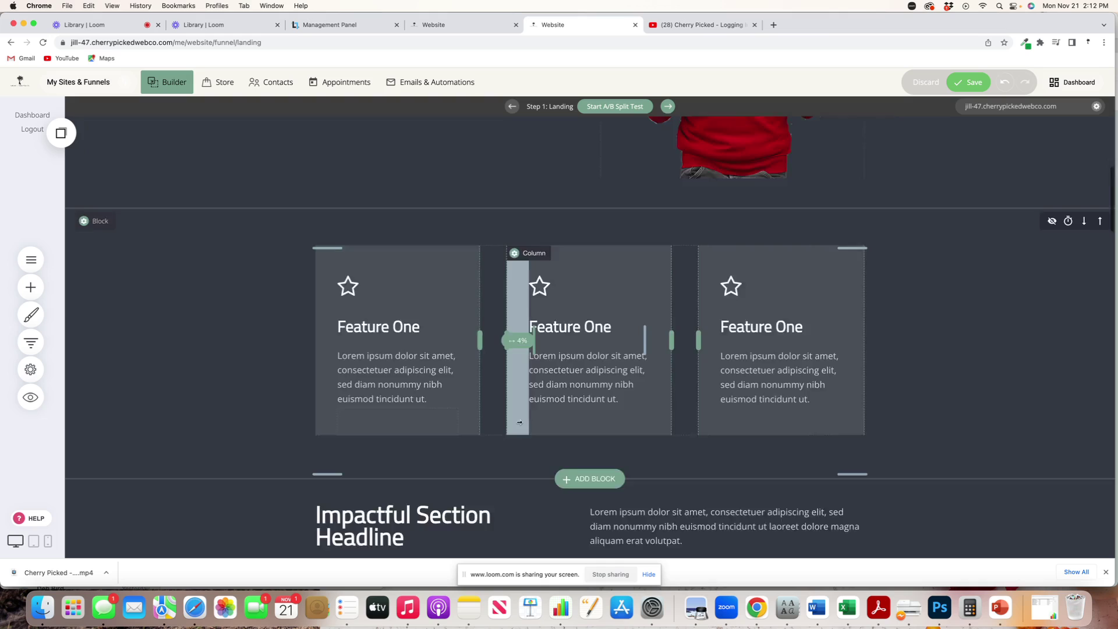
scroll(519, 424, "up", 10)
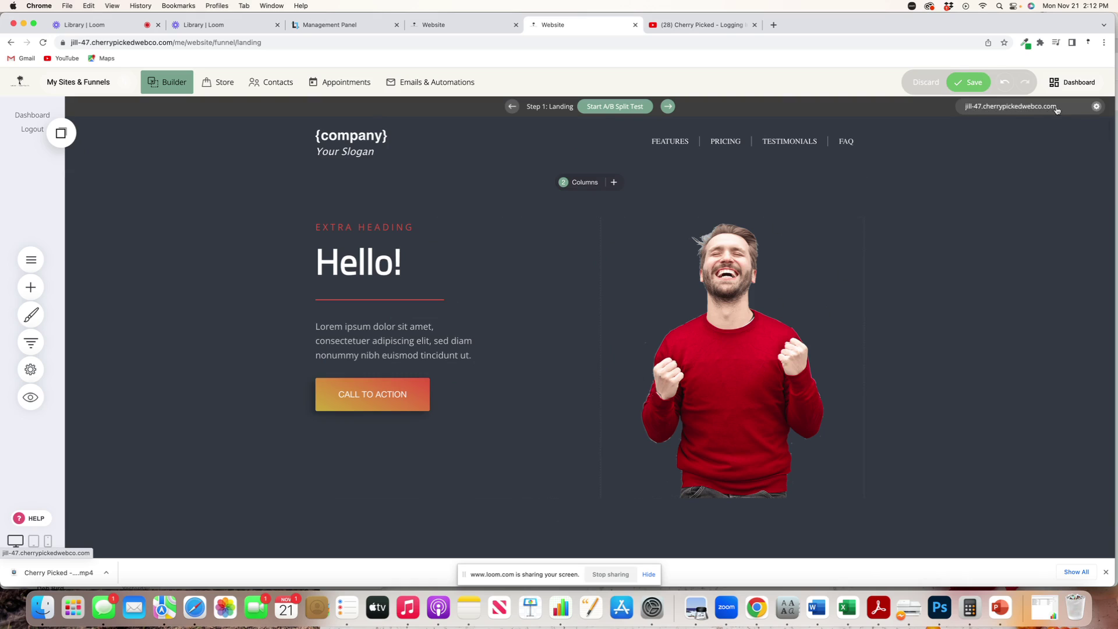
left_click_drag(1057, 109, 964, 110)
key("super+c")
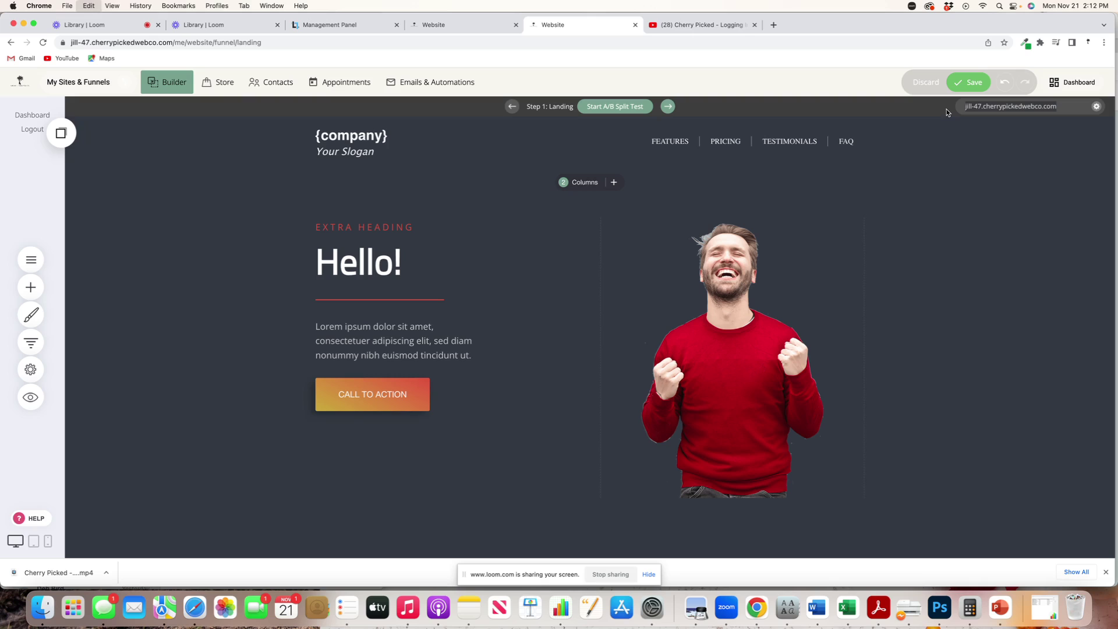
left_click(773, 24)
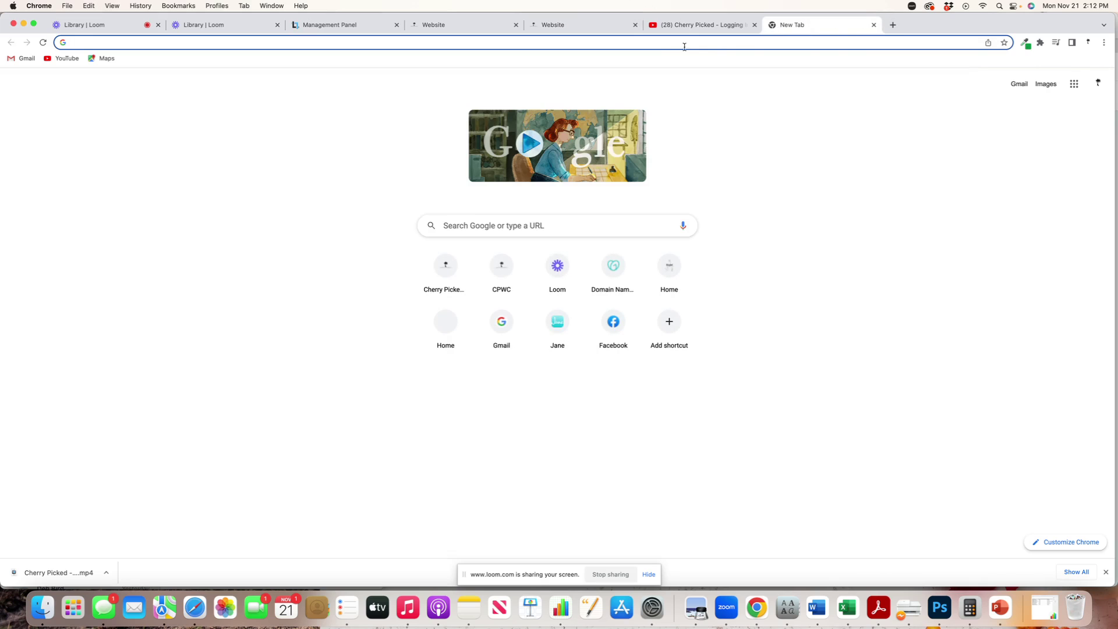
left_click(655, 43)
key("super+v")
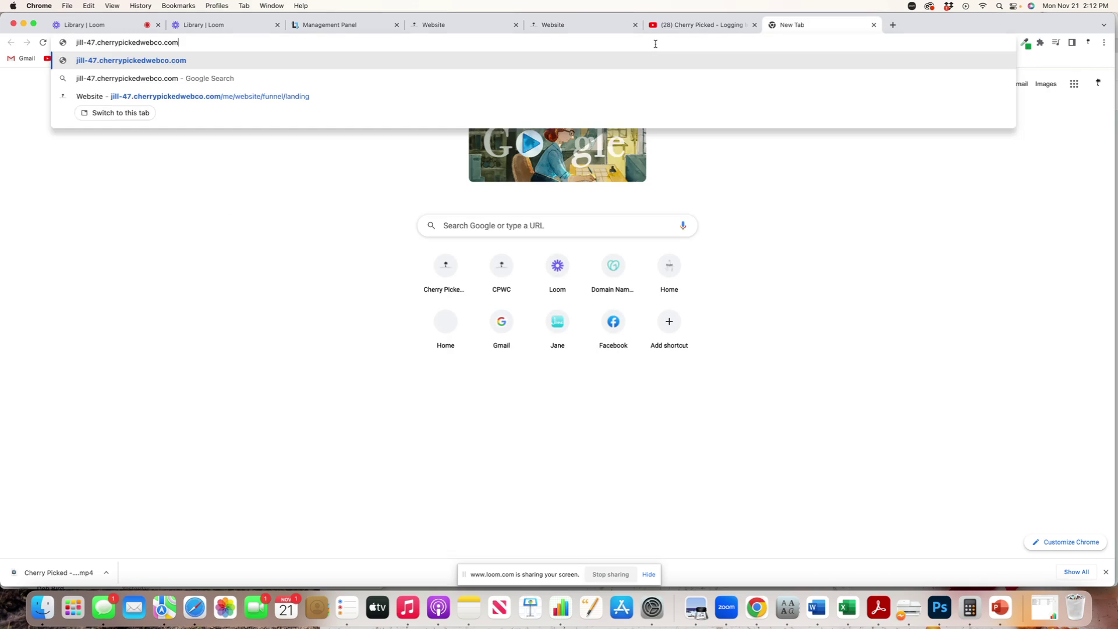
key("Return")
scroll(477, 313, "down", 10)
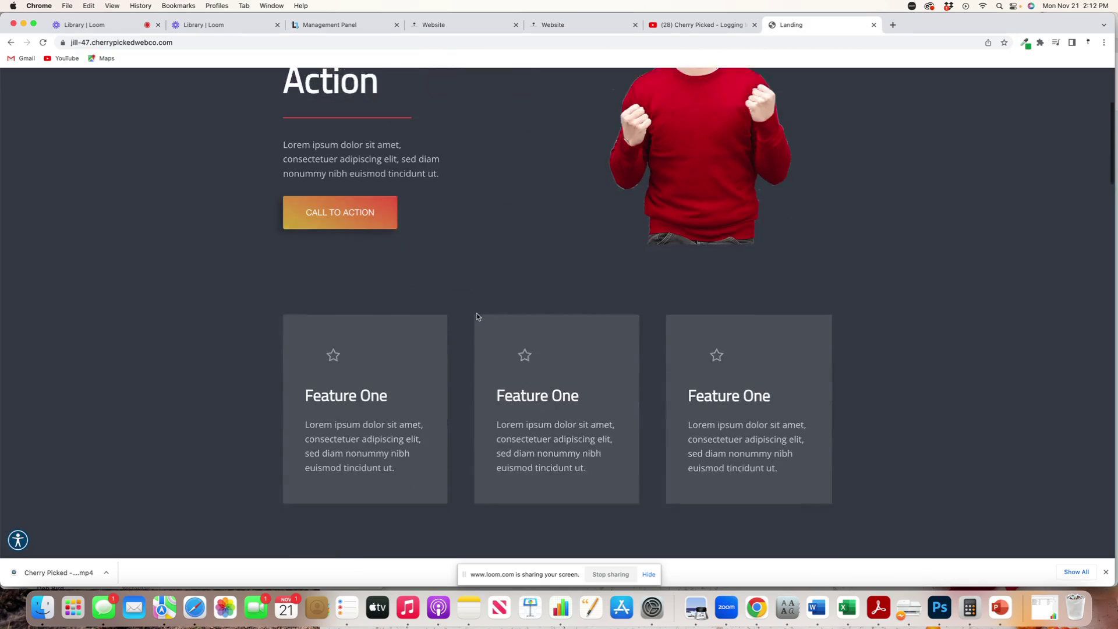
scroll(476, 315, "down", 15)
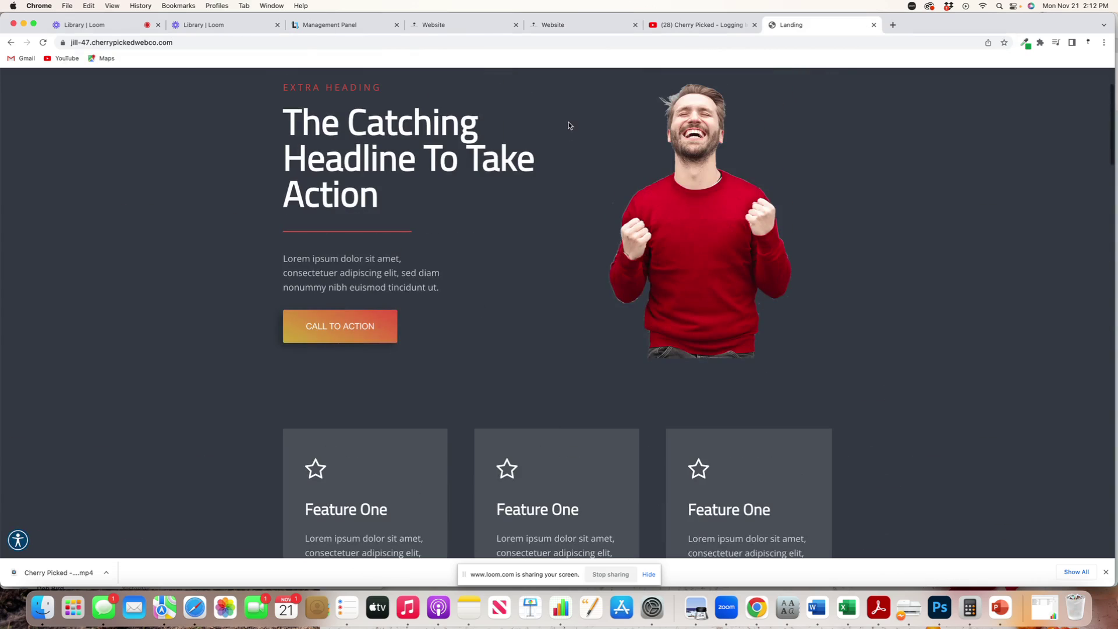
Return to the builder, view the template categories for creating a funnel and close the gallery.
left_click(559, 24)
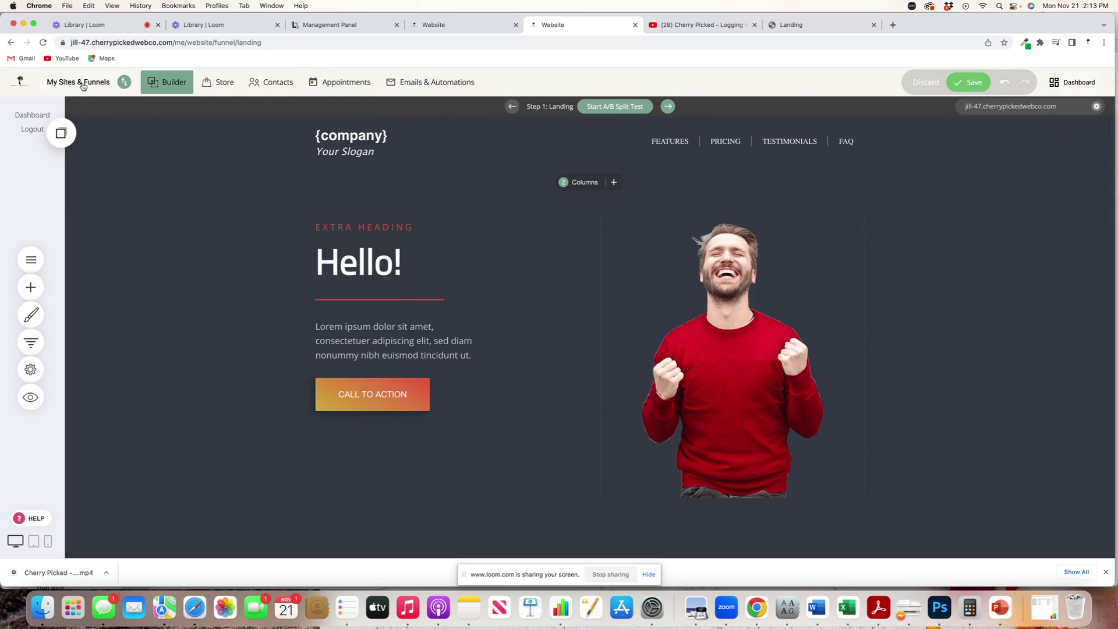
left_click(80, 84)
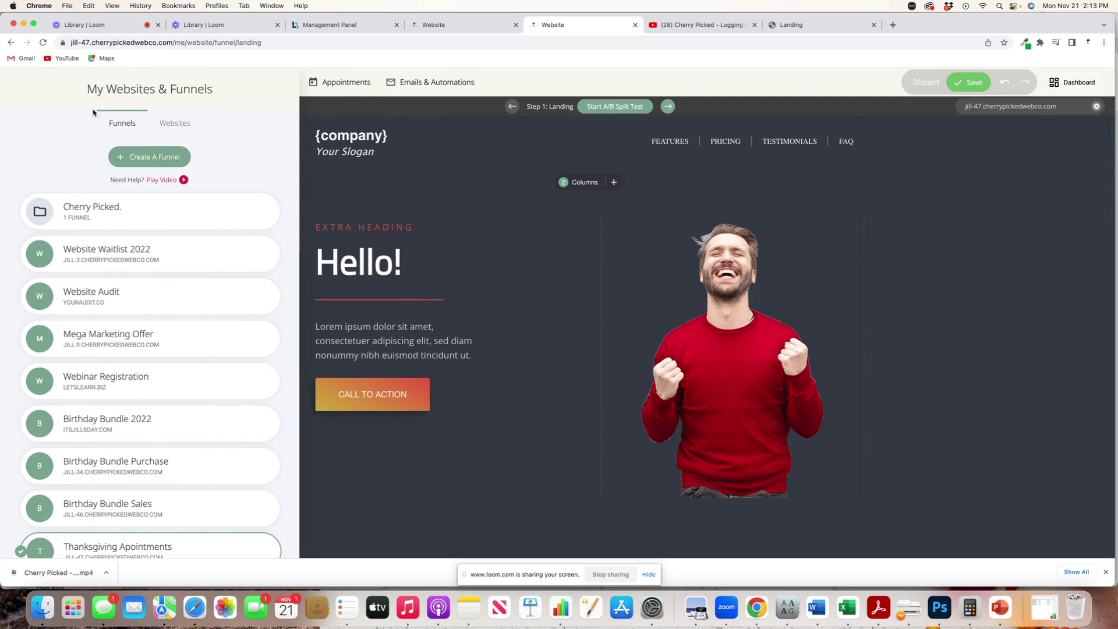
left_click(158, 160)
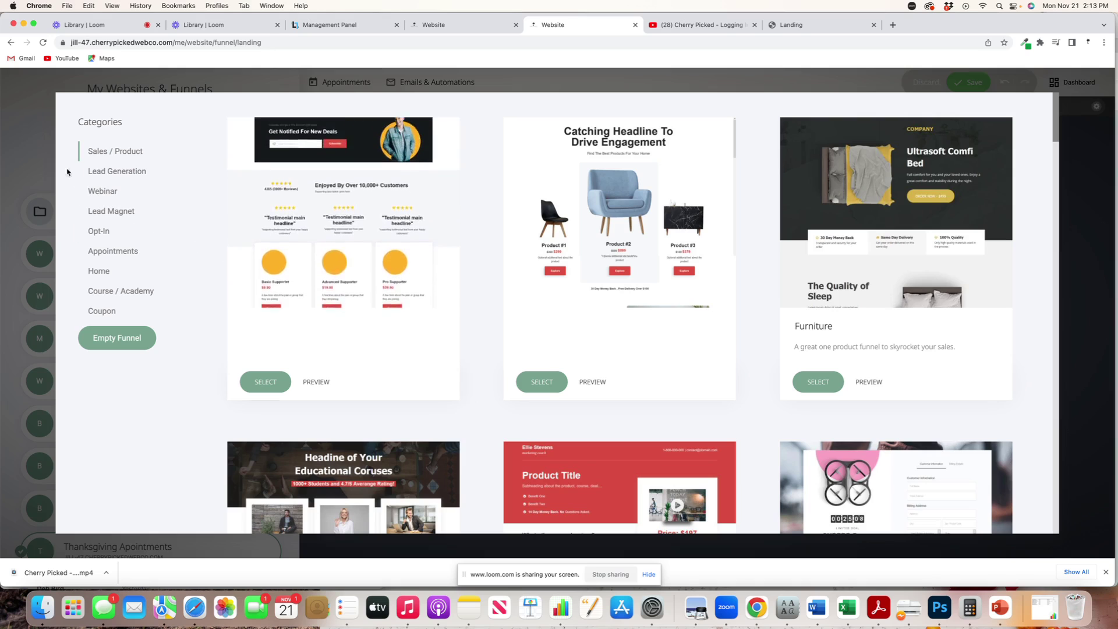
left_click(44, 158)
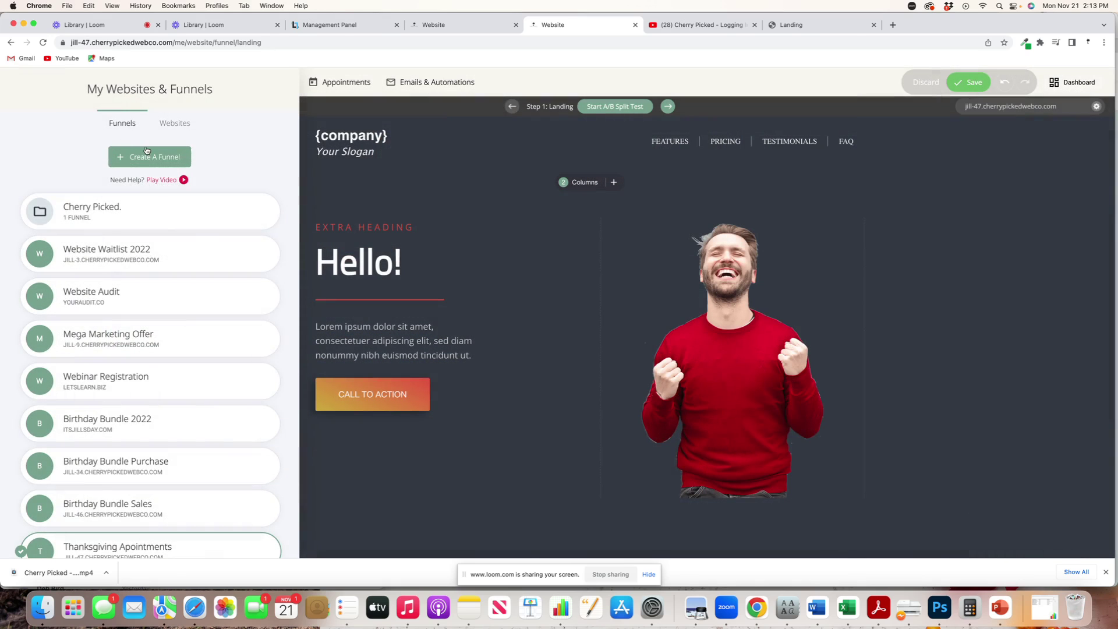